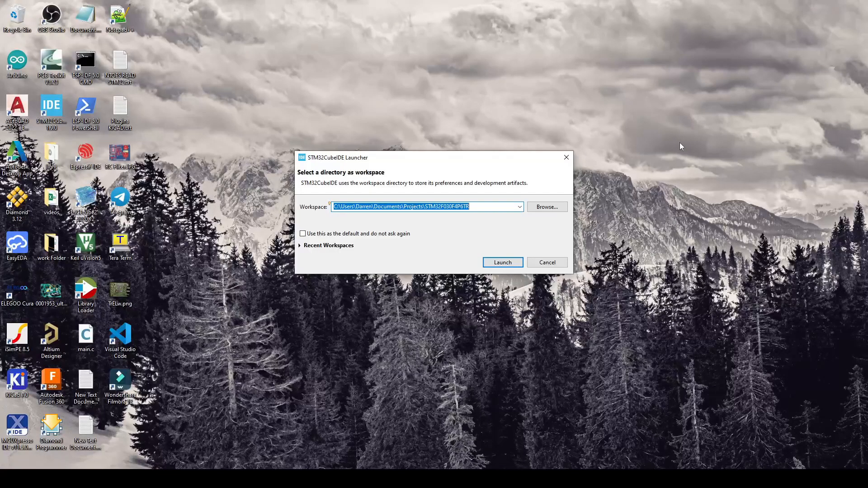
Open the STM32F030F4P6TR workspace and start a new STM32 project.
left_click(436, 208)
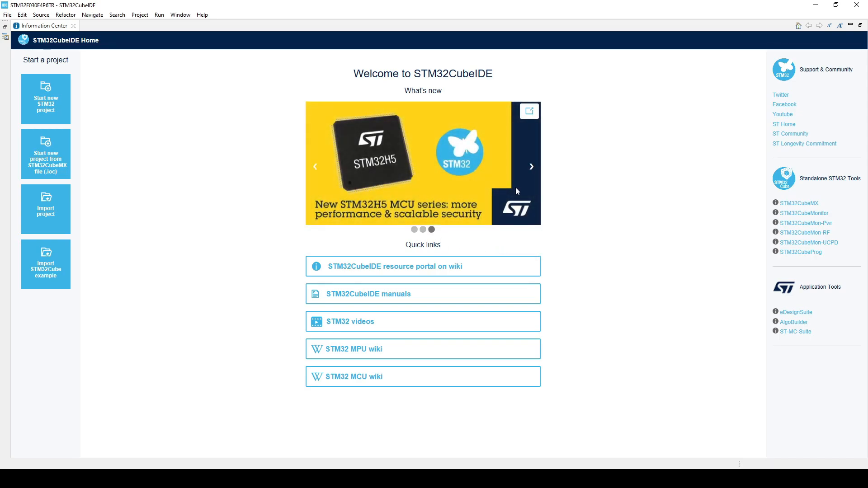
left_click(46, 99)
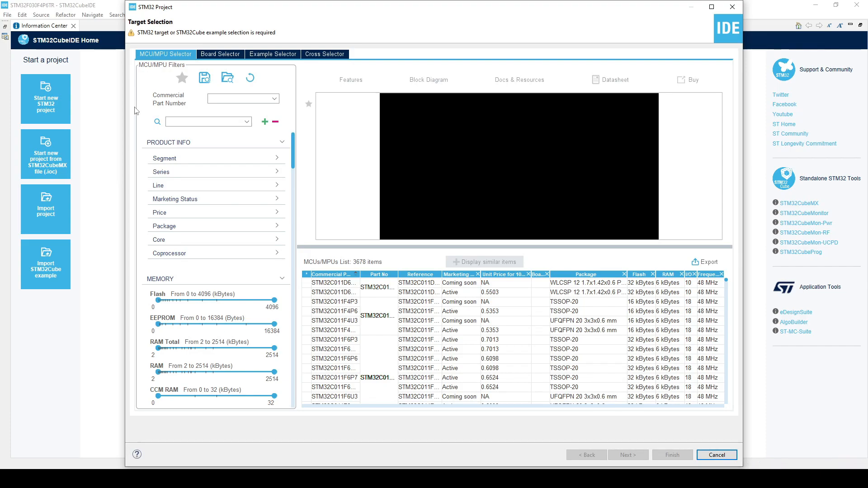
Examine the list of available microcontrollers and the product, memory, timer, analog, communication and USB filters.
scroll(450, 326, "down", 8)
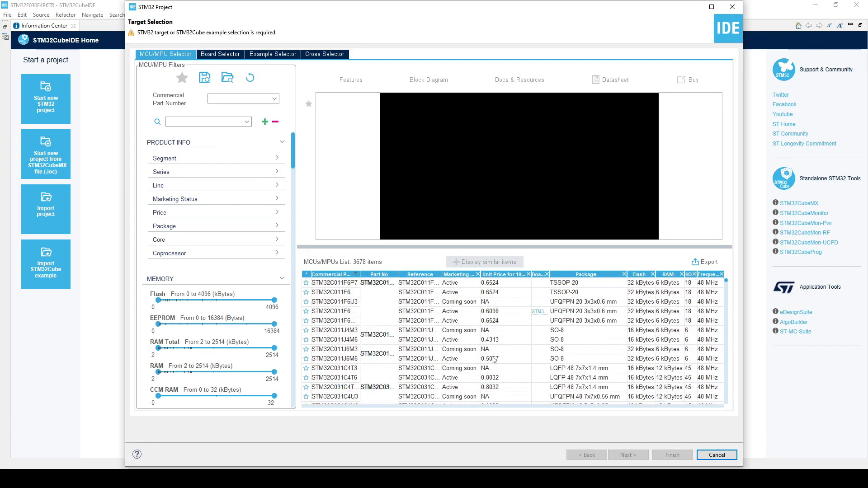
scroll(416, 312, "down", 3)
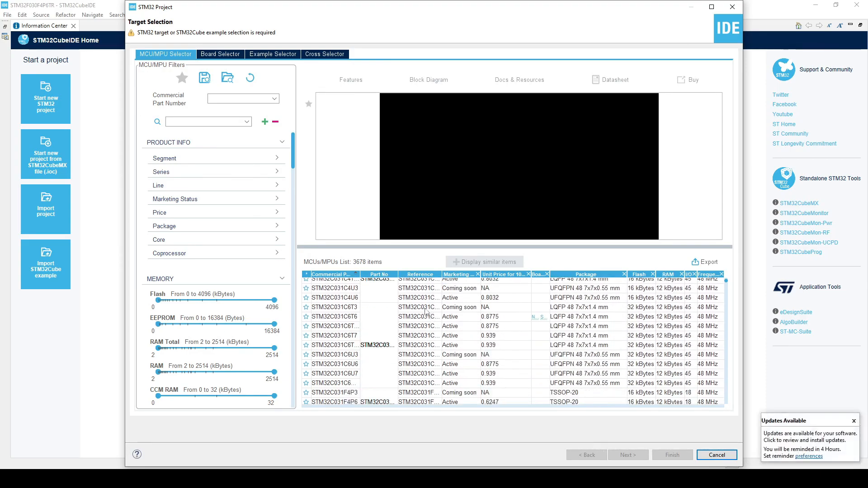
scroll(382, 297, "down", 2)
scroll(177, 245, "down", 3)
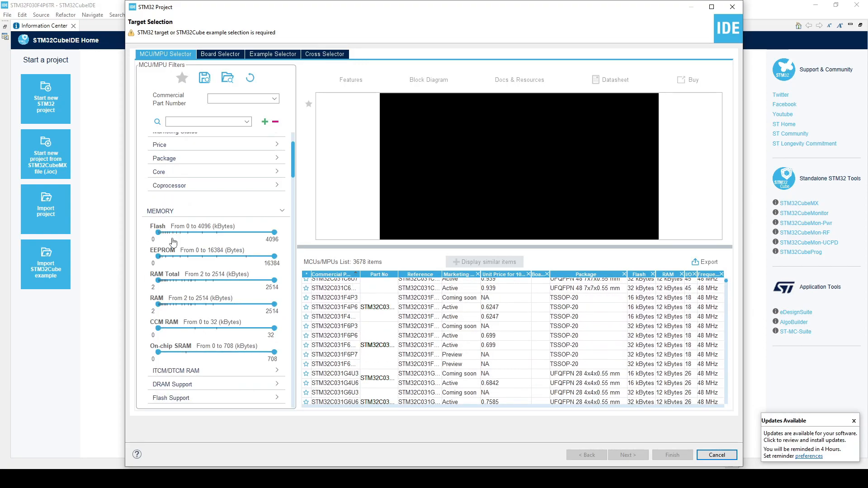
scroll(178, 245, "down", 3)
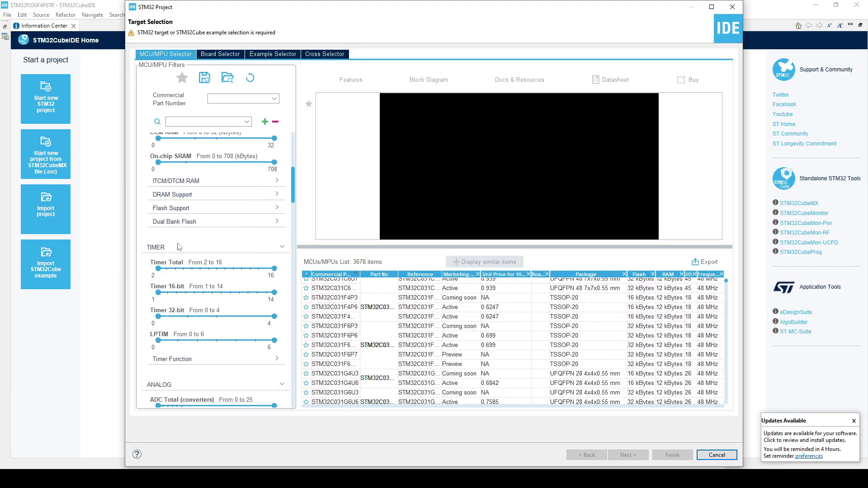
scroll(355, 283, "down", 2)
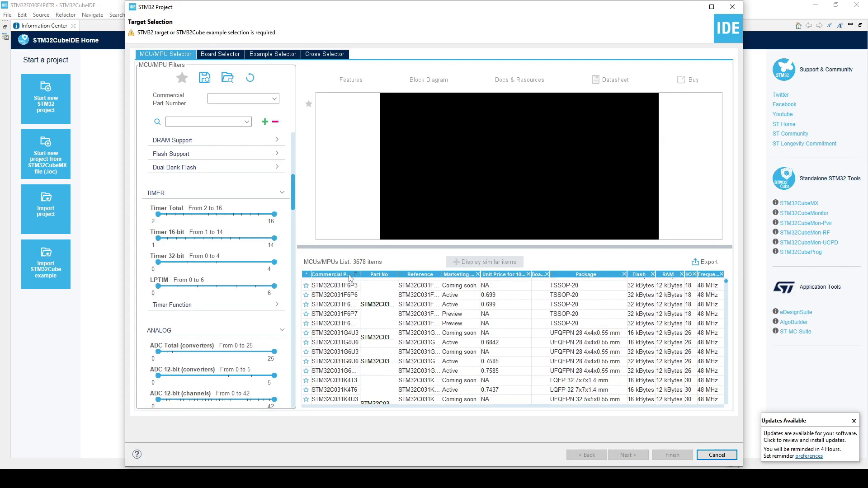
scroll(272, 299, "down", 3)
scroll(258, 300, "down", 6)
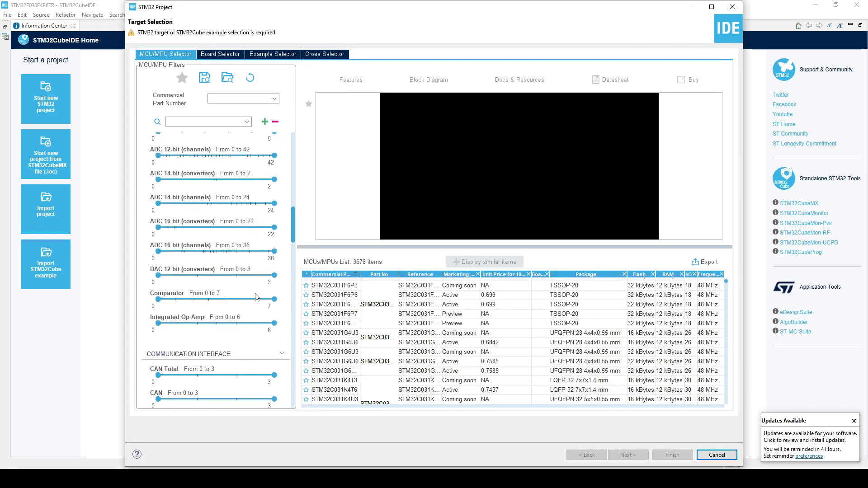
scroll(250, 288, "down", 5)
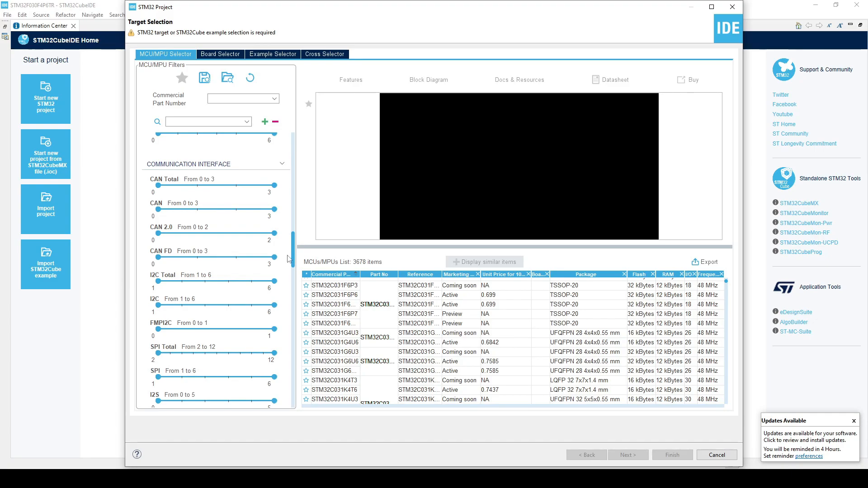
scroll(289, 259, "down", 5)
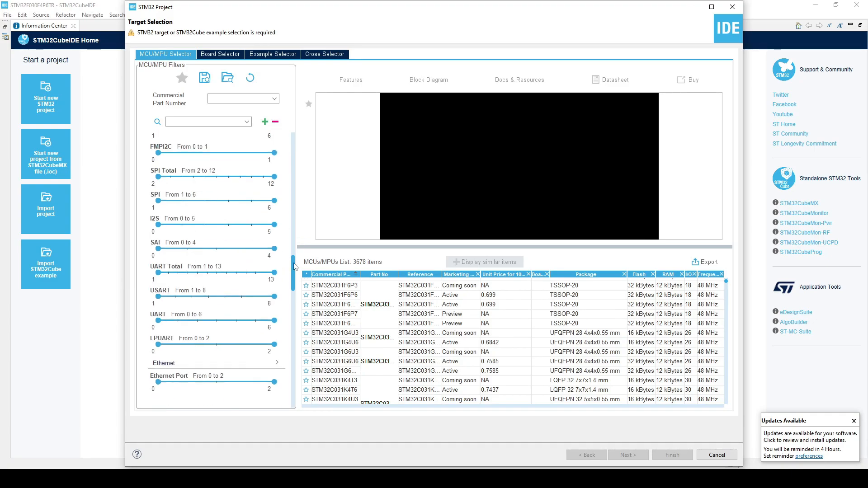
scroll(294, 262, "down", 5)
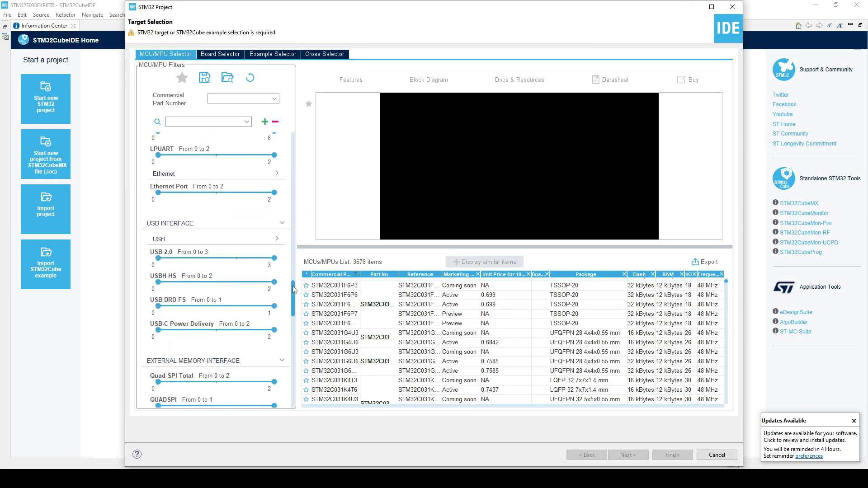
scroll(289, 238, "up", 10)
left_click_drag(289, 238, 298, 141)
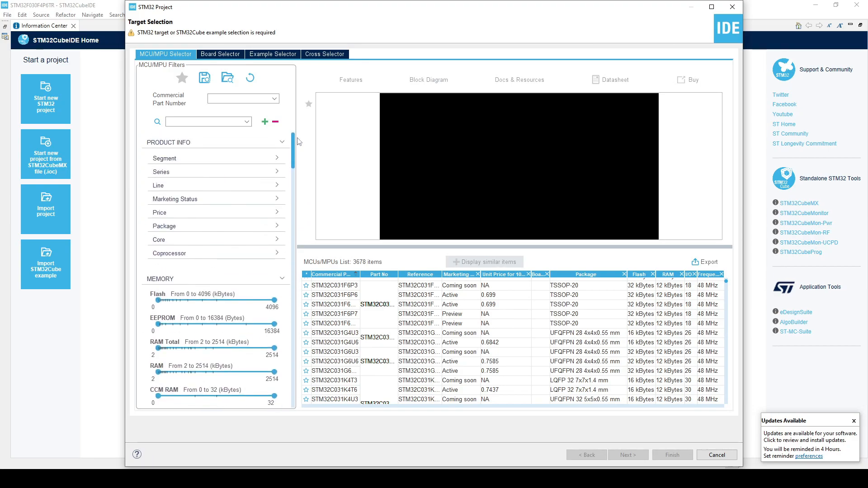
scroll(296, 145, "down", 1)
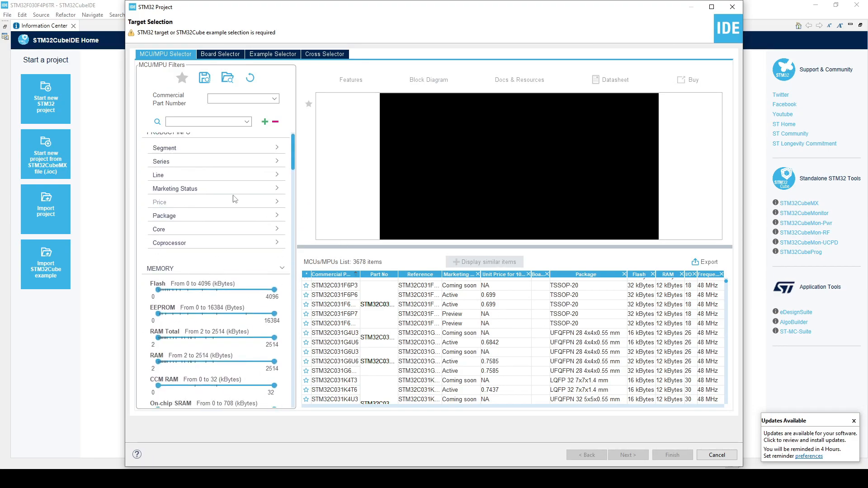
Filter the microcontrollers by the commercial part number STM32F030F4P6TR.
left_click(178, 204)
left_click(198, 204)
left_click(195, 187)
left_click(199, 188)
type("STM32F030F4P6TR")
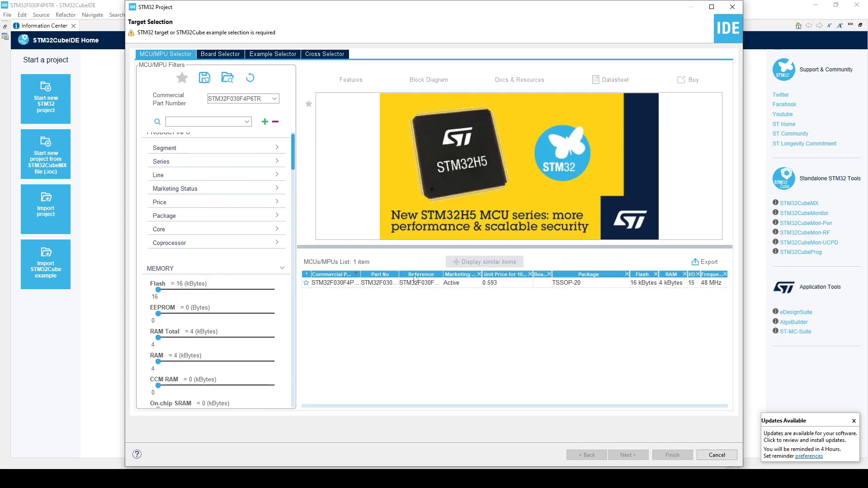
Examine the list of development boards that can serve as the project target.
left_click(221, 55)
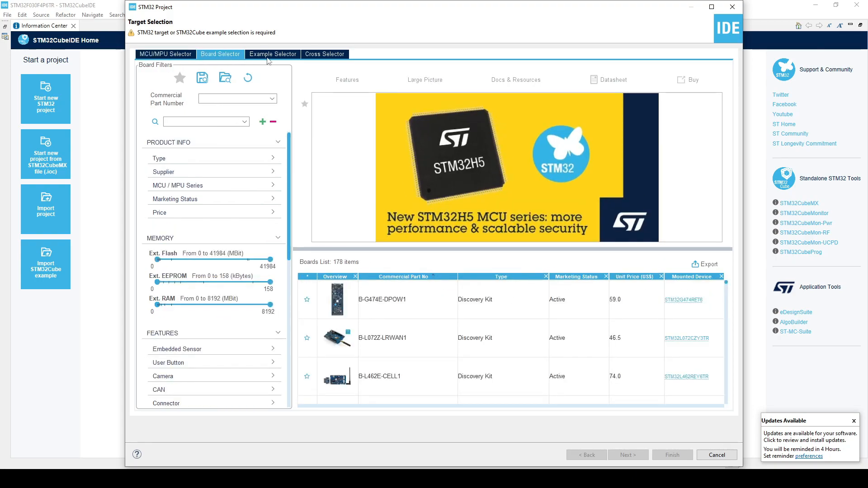
scroll(473, 337, "down", 3)
scroll(473, 337, "down", 5)
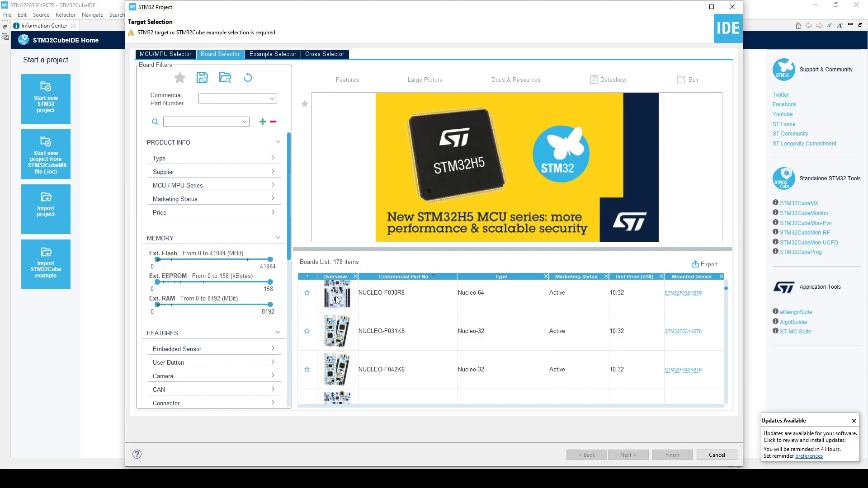
scroll(389, 305, "down", 3)
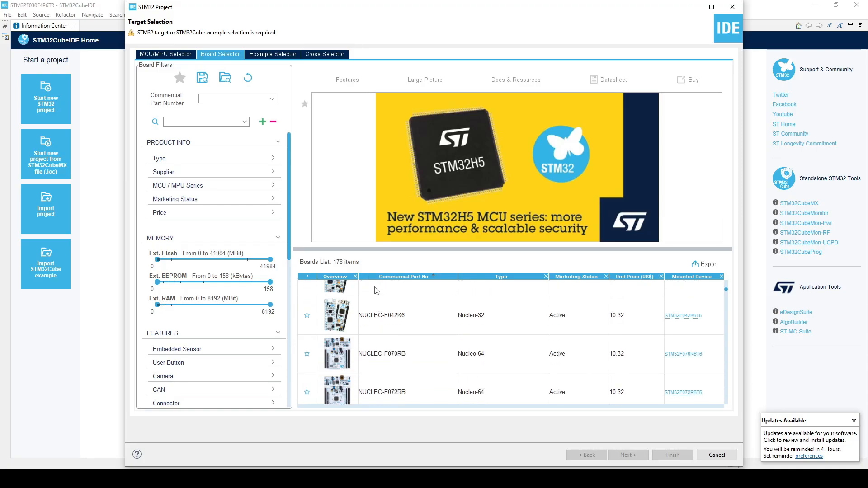
scroll(375, 303, "down", 3)
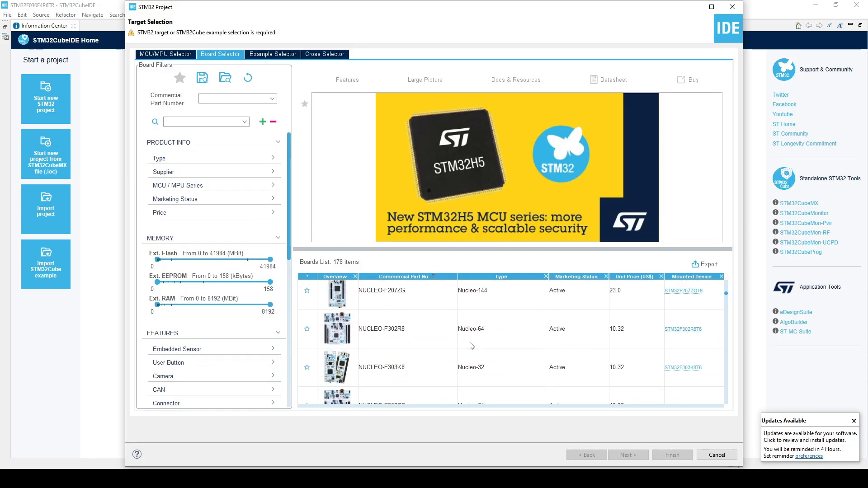
scroll(456, 325, "down", 2)
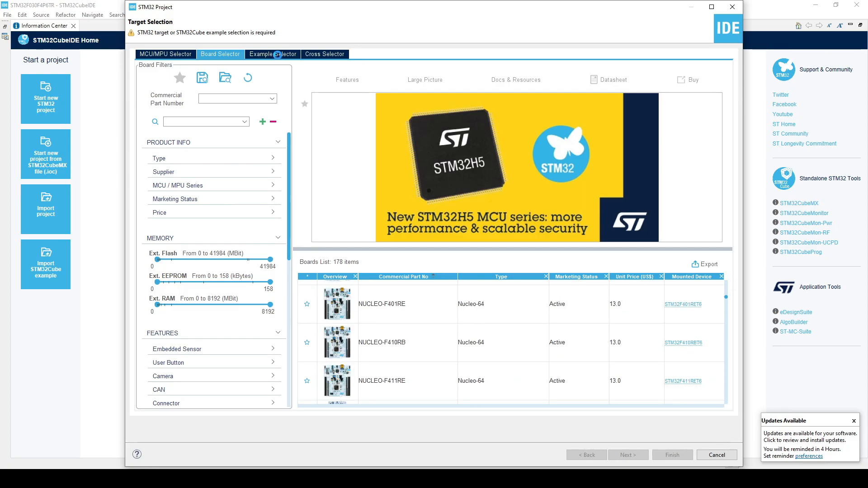
Examine the list of example projects that can serve as a starting point.
left_click(262, 55)
scroll(361, 325, "down", 5)
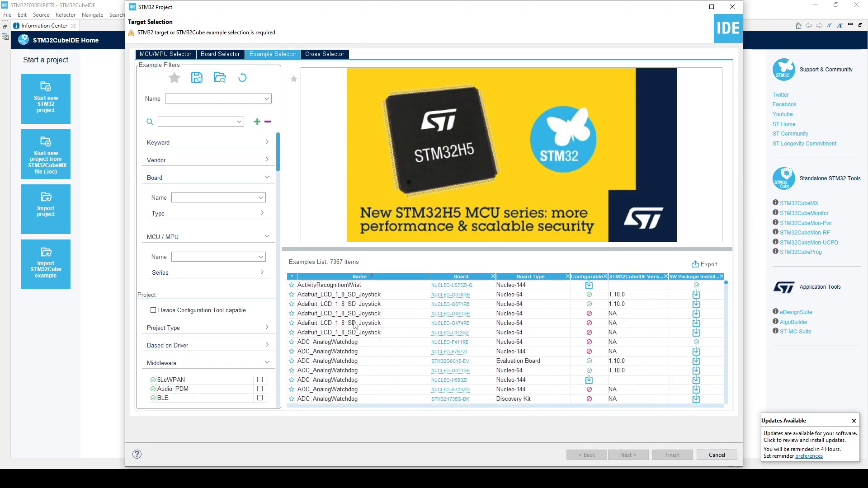
scroll(355, 326, "down", 3)
scroll(353, 324, "down", 5)
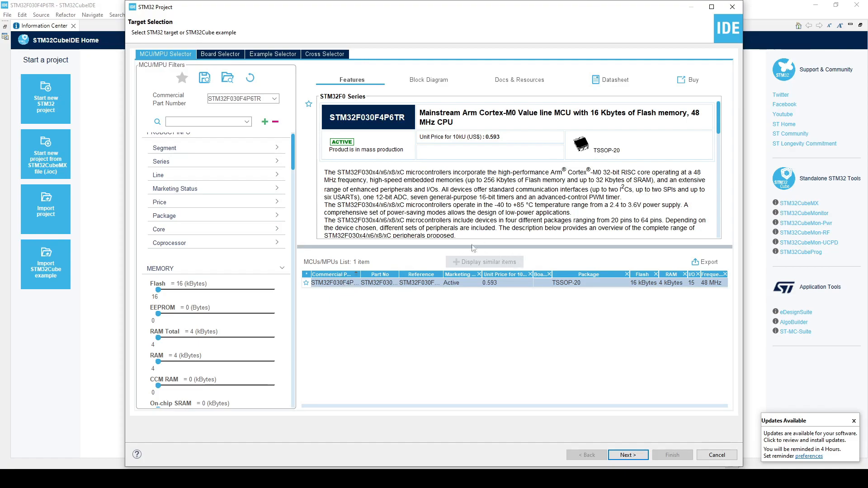
Enlarge the feature description of the STM32F030F4P6TR to read it, and continue to the project setup with this microcontroller.
left_click_drag(473, 248, 452, 329)
scroll(431, 302, "down", 1)
scroll(431, 303, "up", 1)
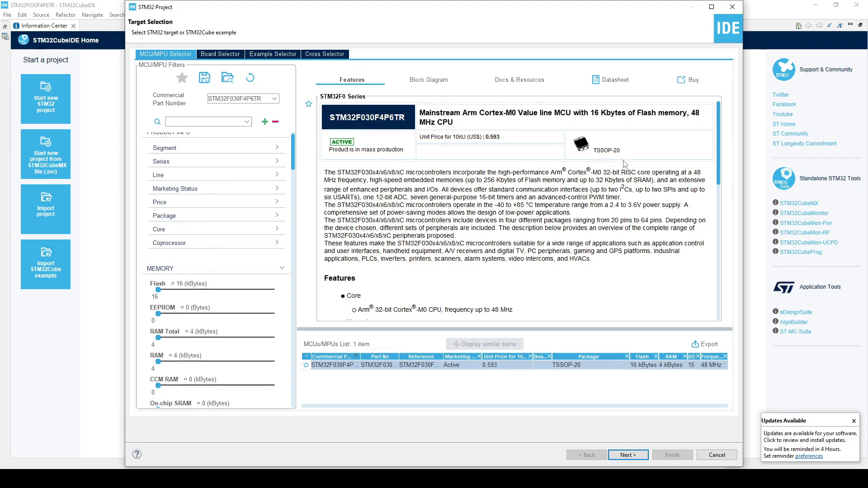
left_click(628, 455)
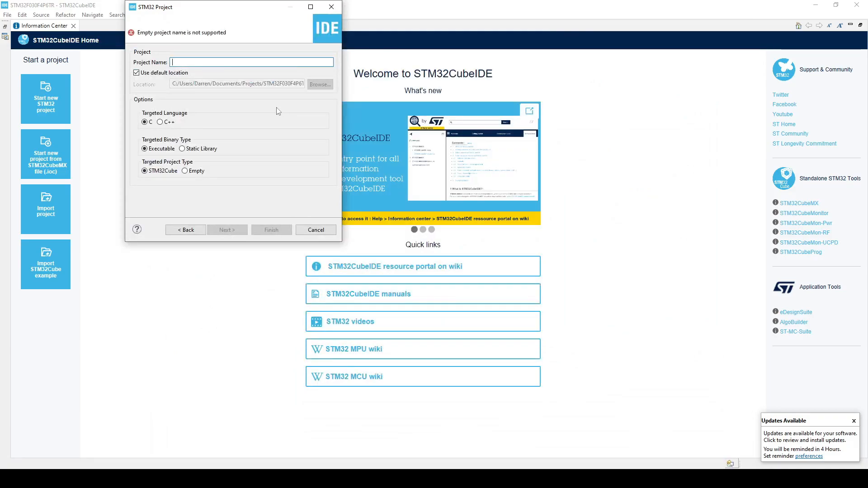
Create the project as "STM32F030F4P6TR Dev Board" with the default options and open it in the Device Configuration Tool perspective.
type("STM32F030F4P6TR")
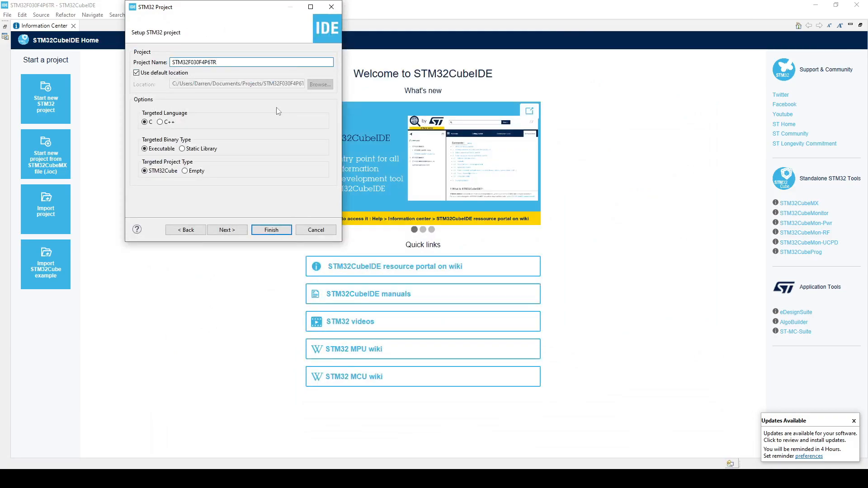
type("Dev Board")
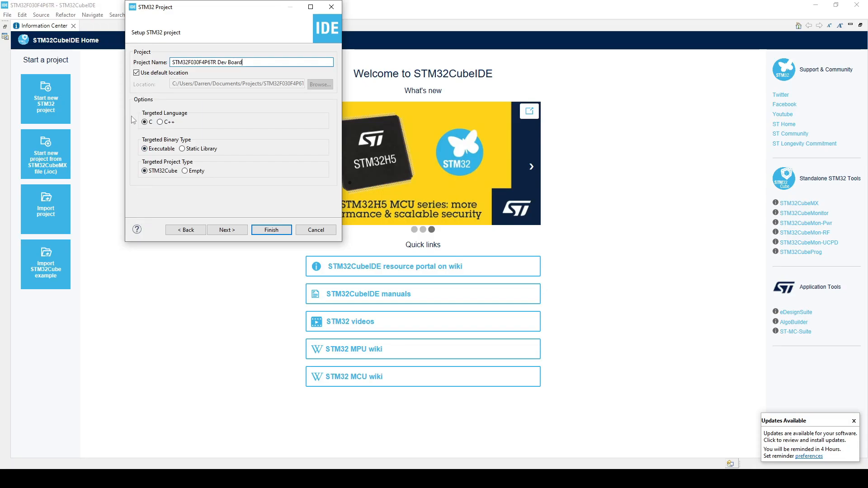
left_click(227, 230)
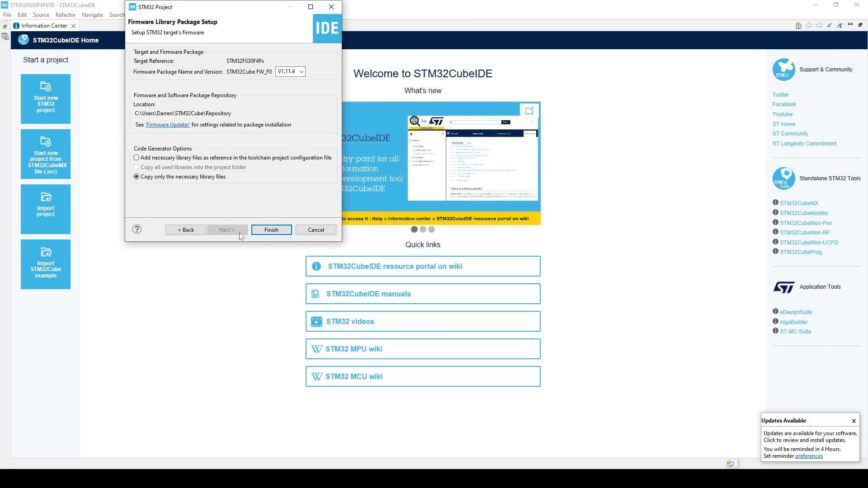
left_click(270, 231)
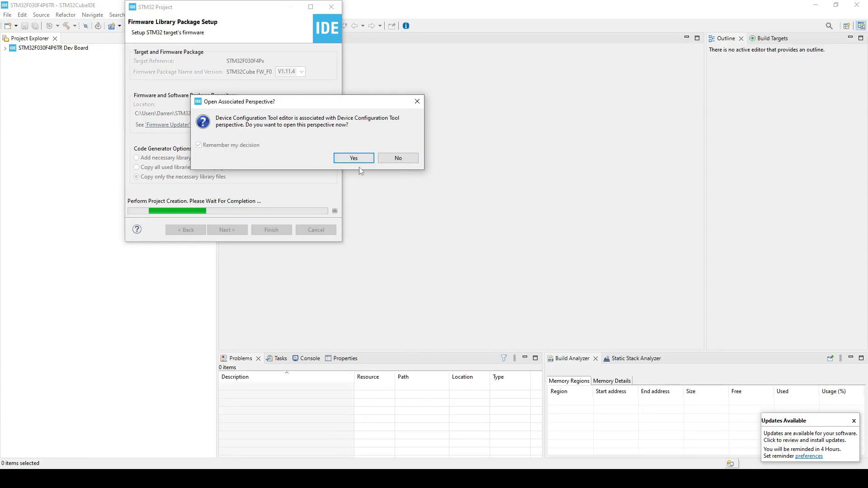
left_click(353, 161)
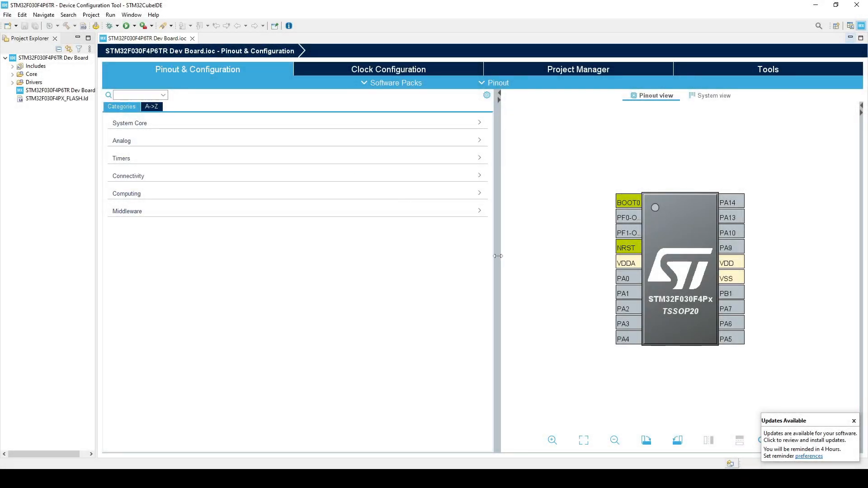
Widen the pinout view and examine the functions assignable to the PF0, PF1, PA3 and PA0 pins.
left_click_drag(498, 256, 376, 256)
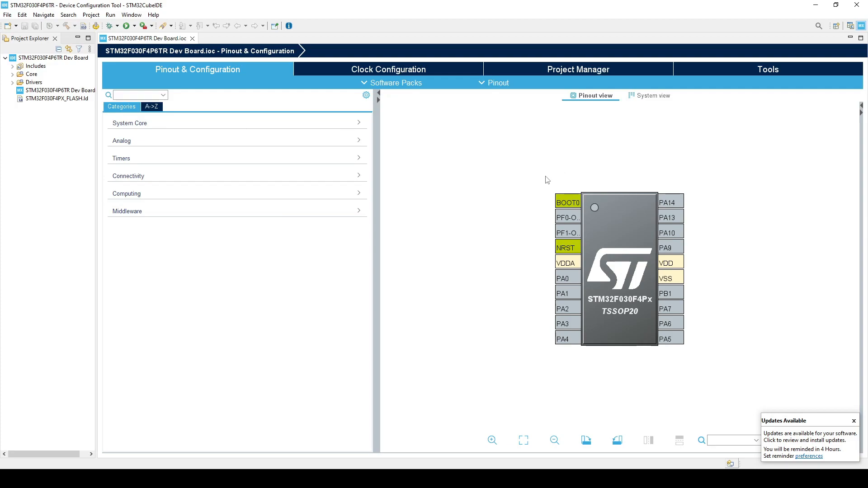
left_click(563, 221)
left_click(706, 223)
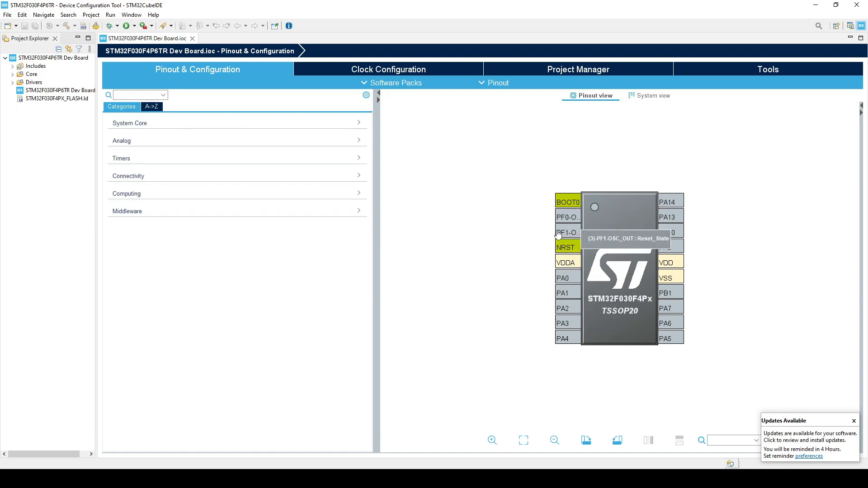
left_click(566, 218)
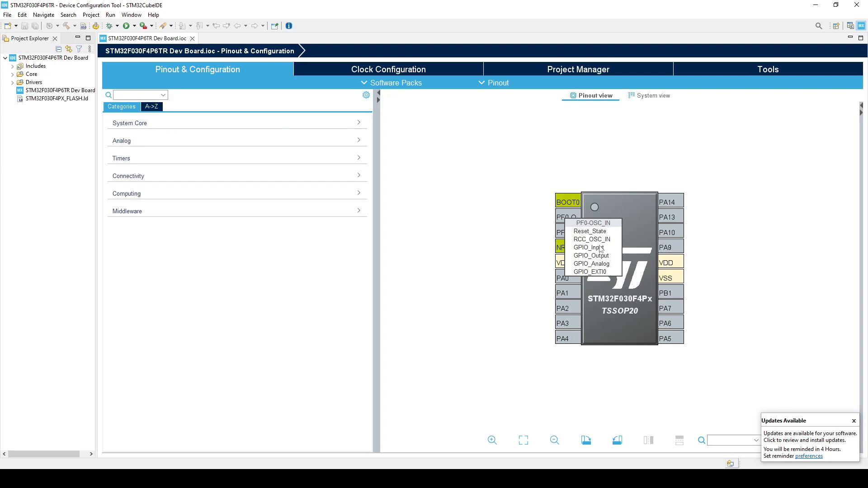
left_click(524, 200)
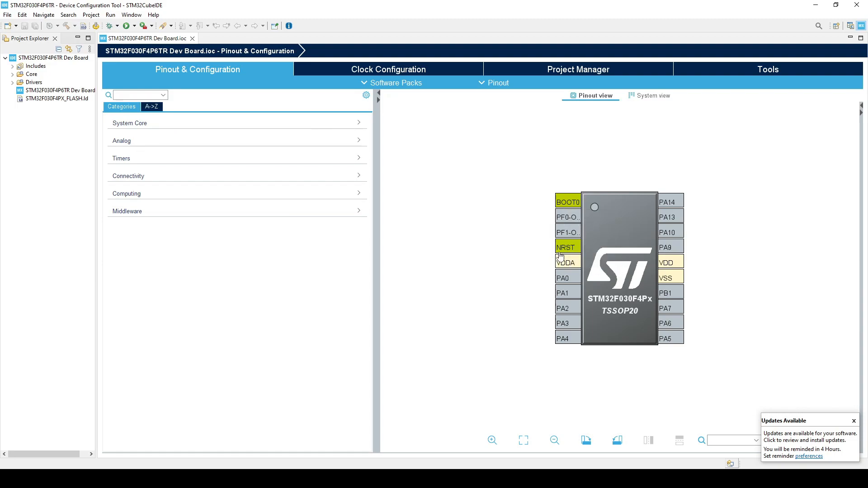
left_click(567, 233)
left_click(566, 323)
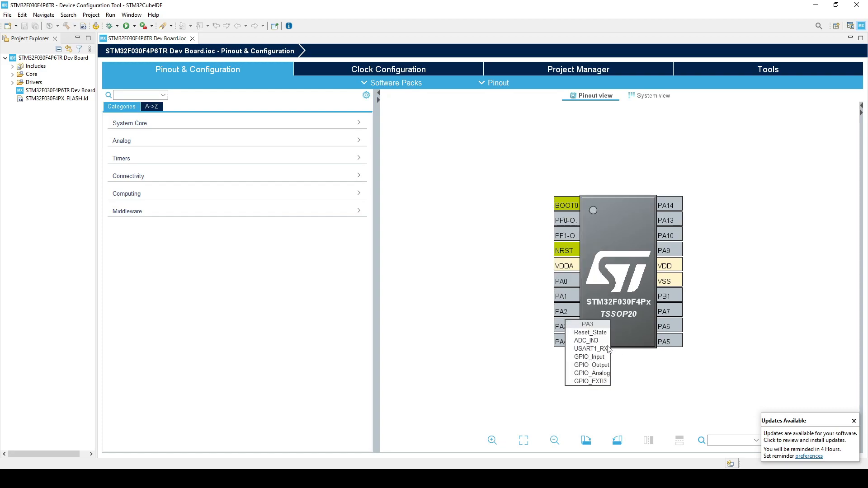
left_click(560, 277)
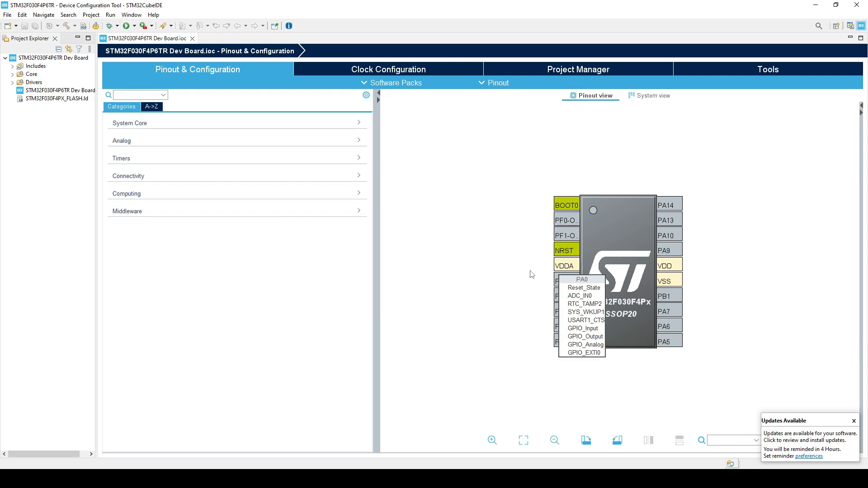
left_click(560, 284)
left_click(561, 283)
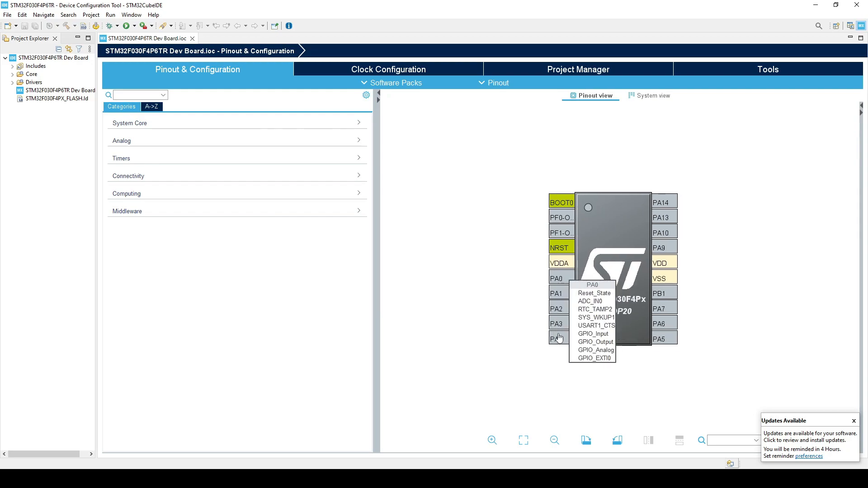
Assign GPIO_Input to pin PA0 and ADC_IN1 to pin PA1.
left_click(594, 334)
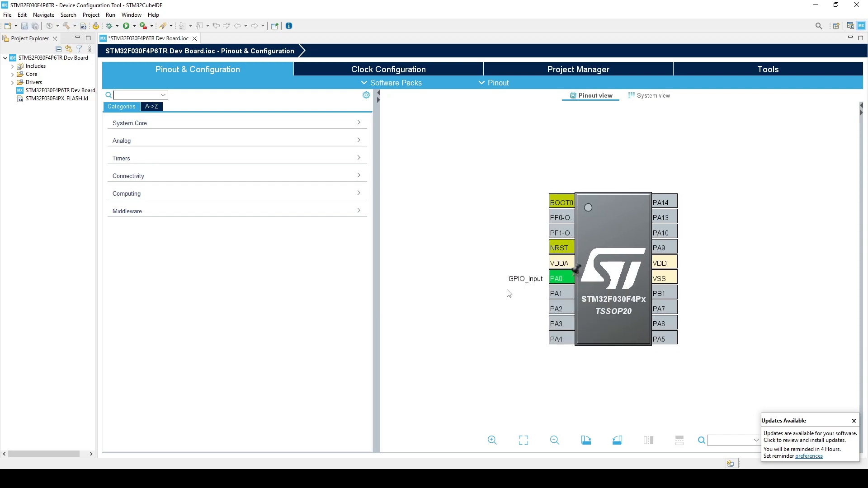
left_click(559, 297)
left_click(584, 316)
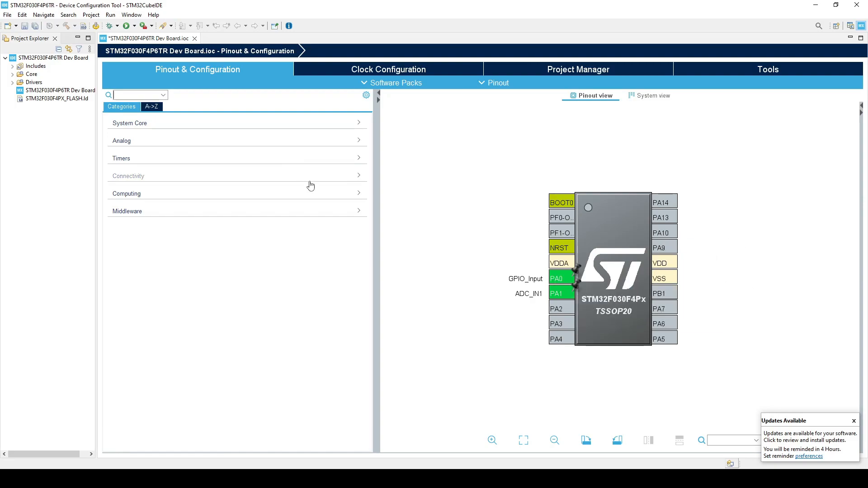
Look through the peripheral categories and the SYS settings, and enable the I2C1 peripheral in I2C mode.
left_click(162, 129)
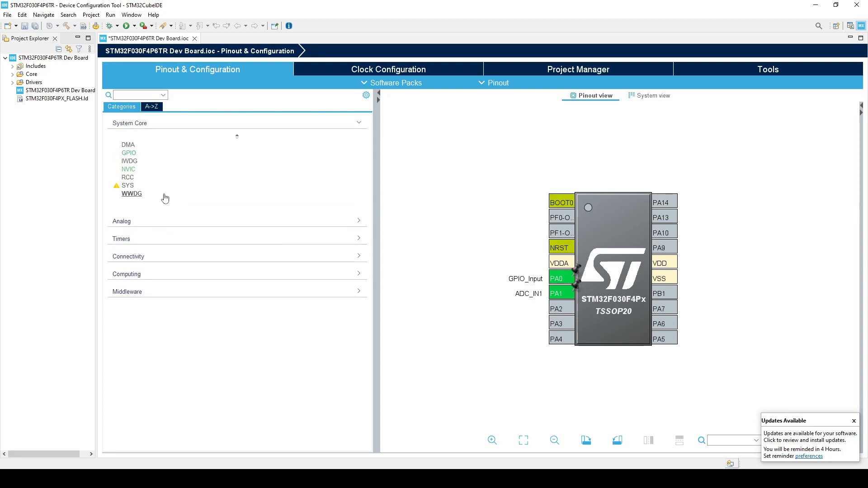
left_click(131, 186)
left_click(335, 144)
left_click(165, 231)
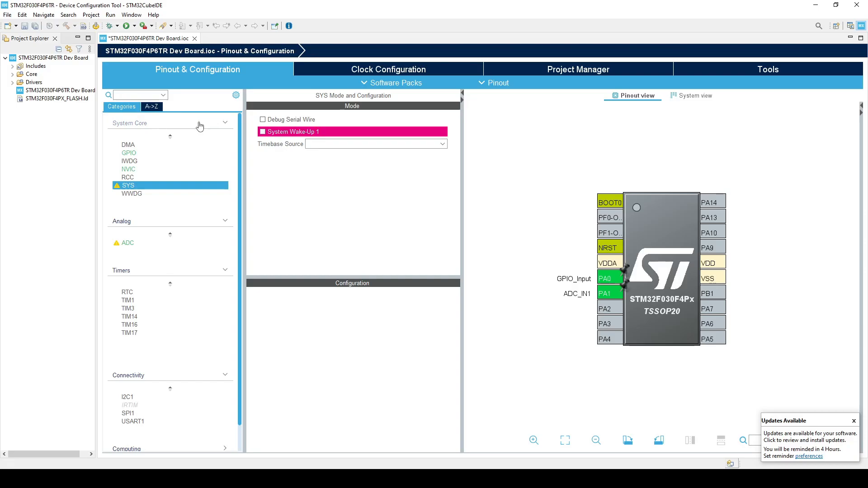
left_click(113, 183)
left_click(127, 198)
left_click(280, 119)
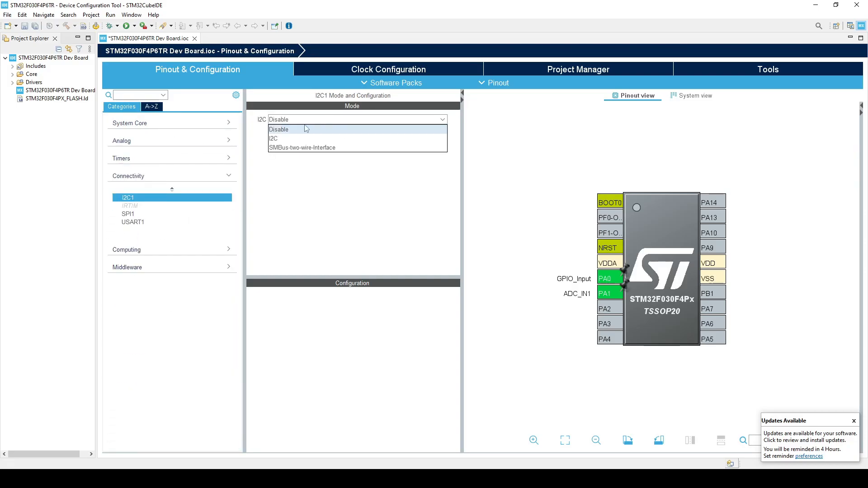
left_click(283, 135)
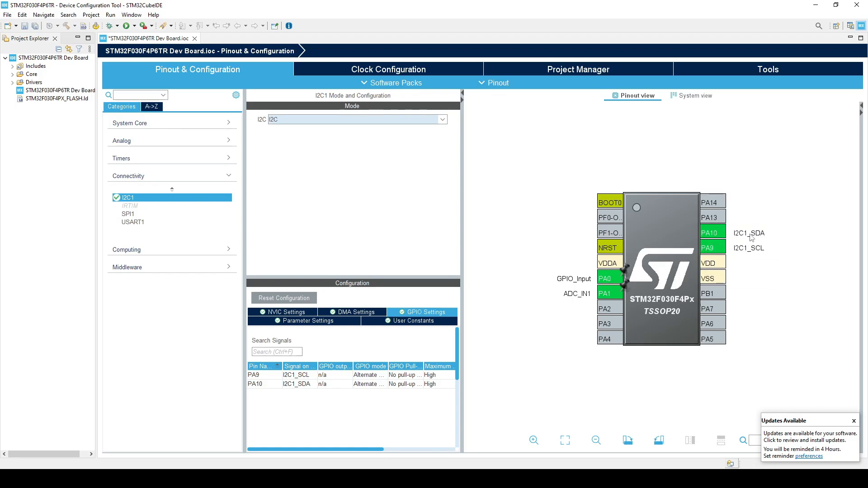
Set the SPI1 peripheral to Full-Duplex Master mode.
left_click(128, 214)
left_click(310, 121)
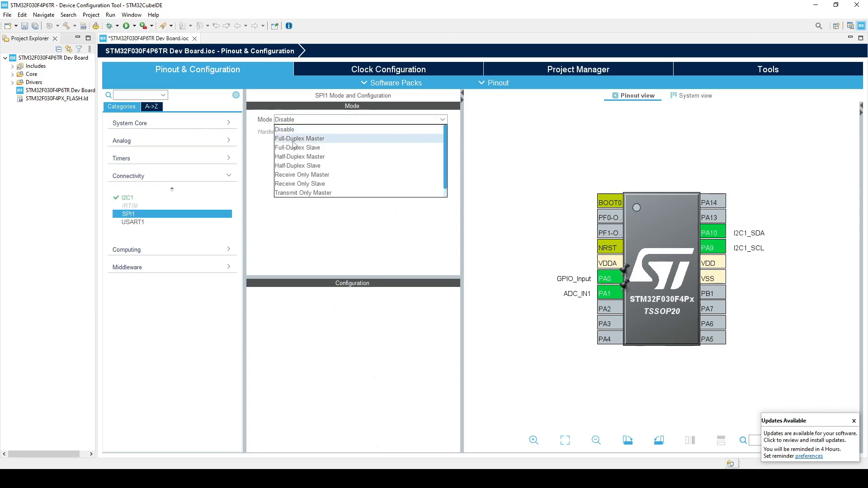
left_click(299, 138)
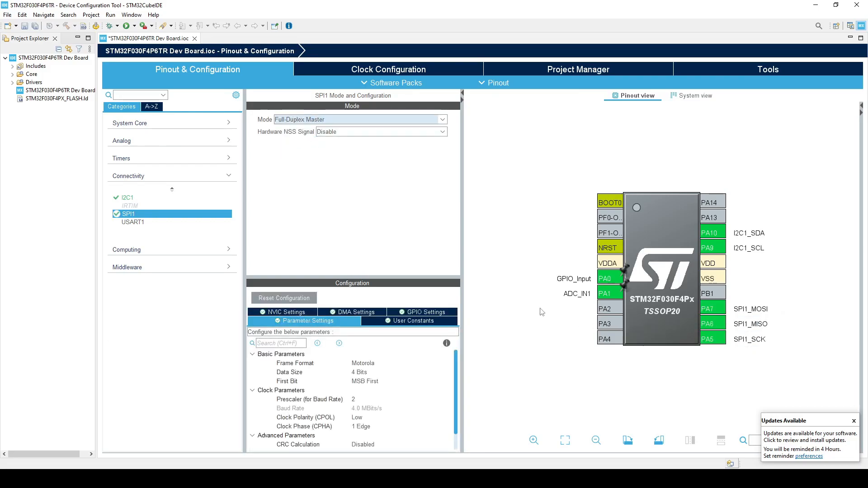
Try Hardware NSS Output Signal for SPI1 and return the hardware NSS signal to Disable.
left_click(317, 133)
left_click(346, 157)
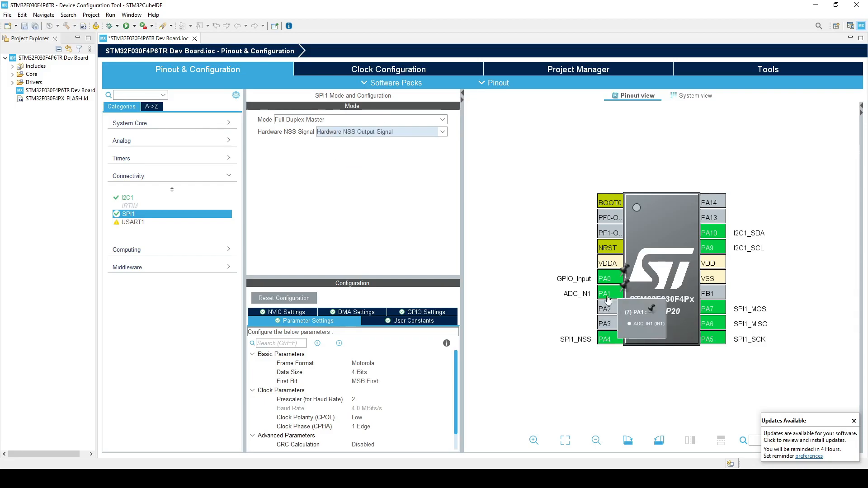
left_click(350, 132)
left_click(341, 141)
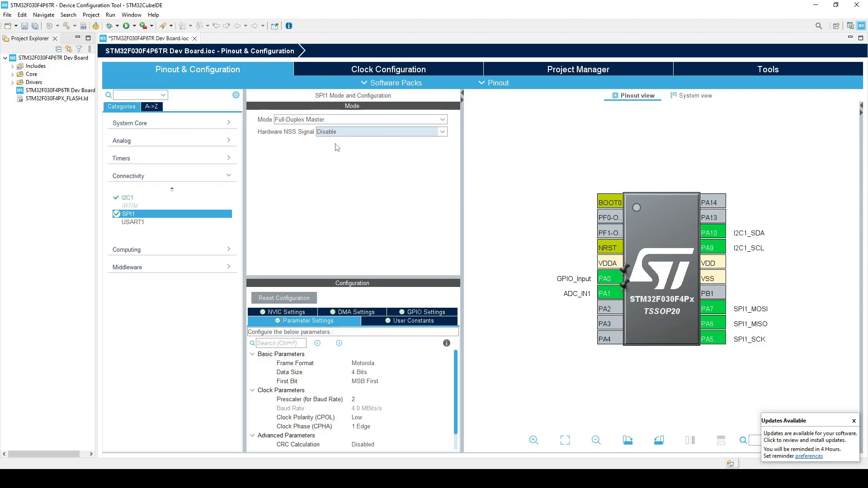
Try the Single Wire (Half-Duplex) mode for USART1 and return the peripheral to Disable.
left_click(133, 222)
left_click(312, 121)
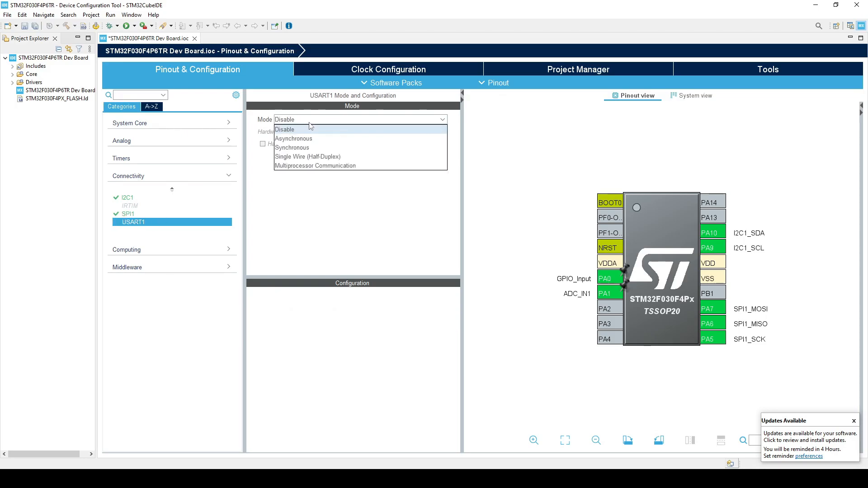
left_click(311, 160)
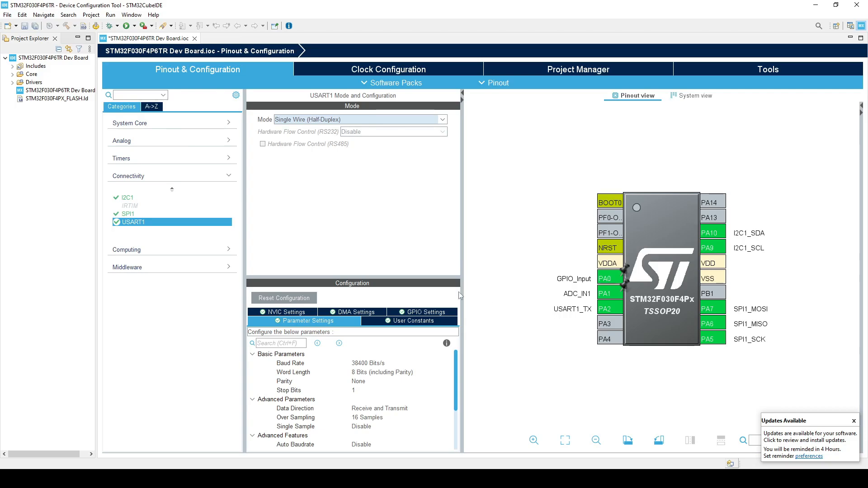
left_click(312, 120)
left_click(312, 128)
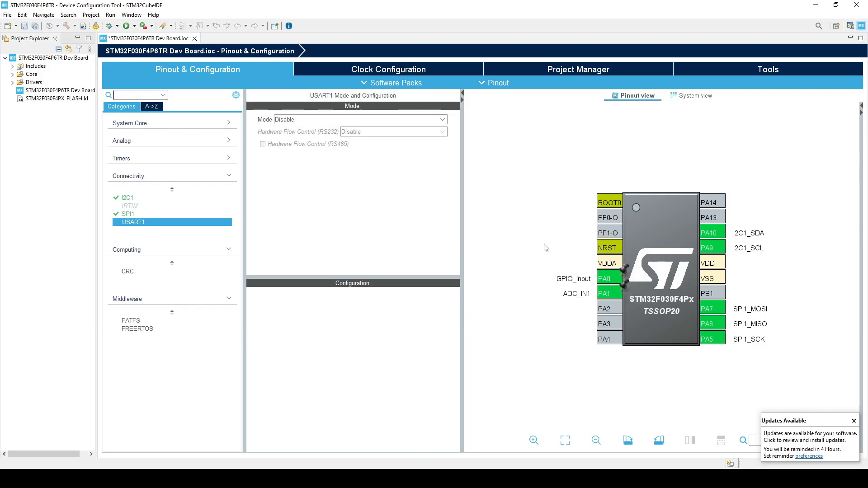
Give pin PA1 the user label "Temperature Sense".
right_click(622, 277)
left_click(562, 249)
left_click_drag(563, 249, 539, 249)
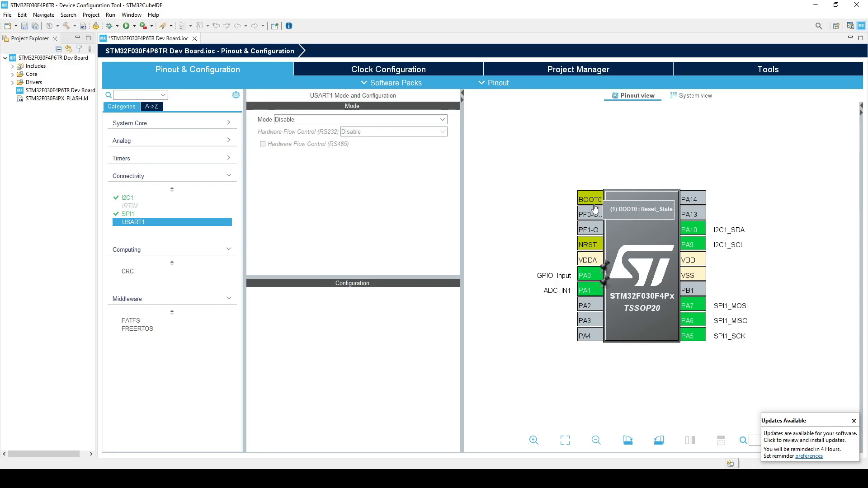
scroll(595, 287, "down", 3)
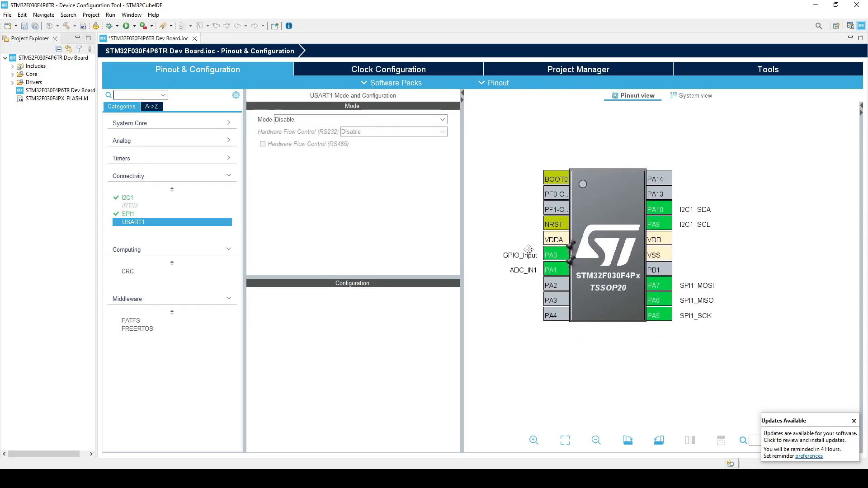
right_click(550, 231)
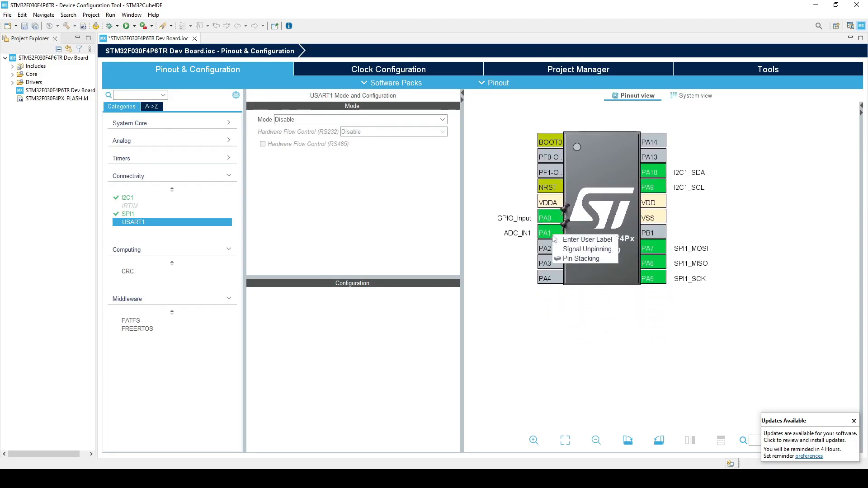
left_click(582, 209)
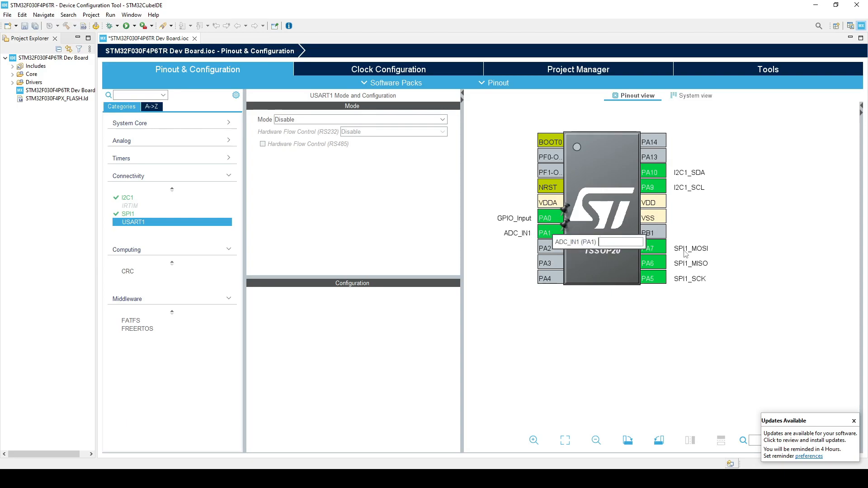
type("Temperature Sense")
key("Return")
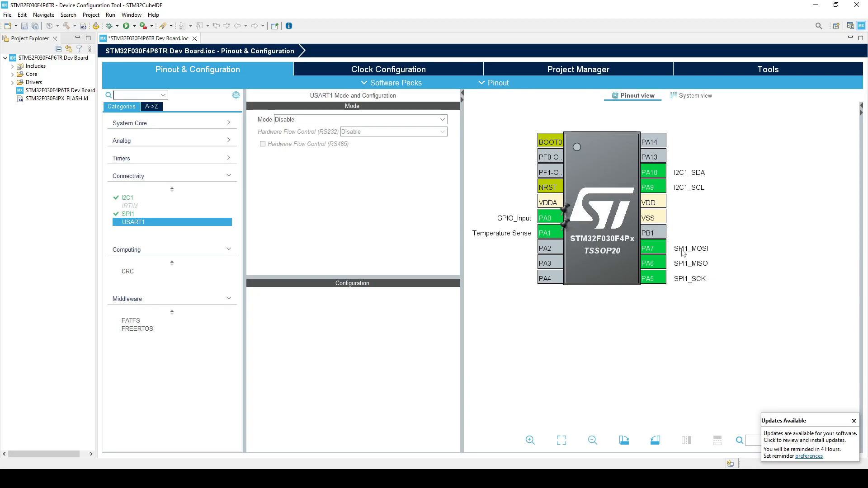
Look over the pinout, the System view and the Clock Configuration, Project Manager and Tools pages.
left_click_drag(491, 204, 567, 251)
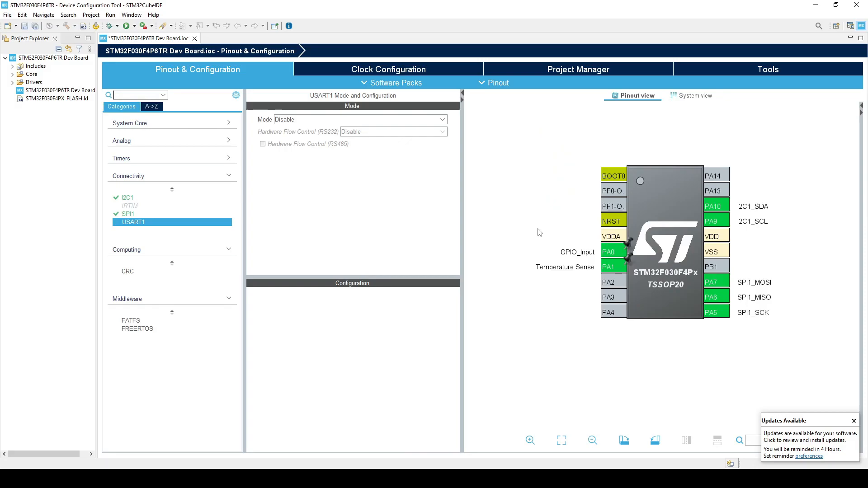
left_click_drag(583, 237, 610, 211)
left_click(691, 96)
left_click(631, 96)
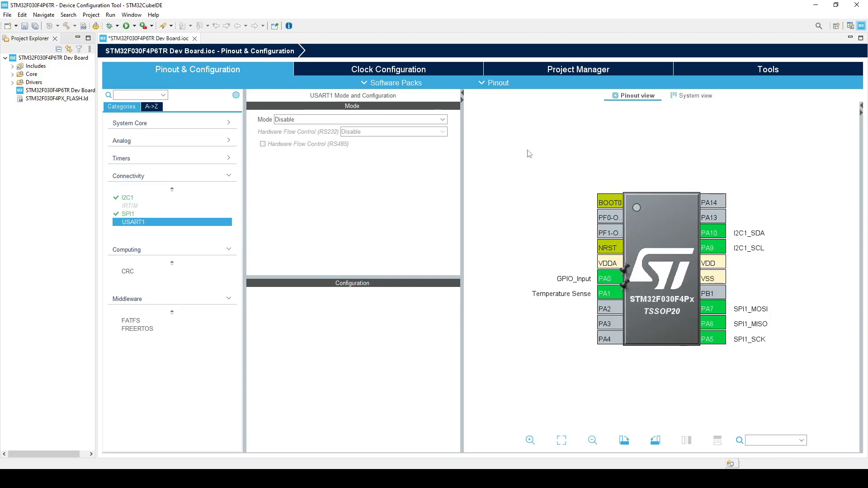
left_click(392, 73)
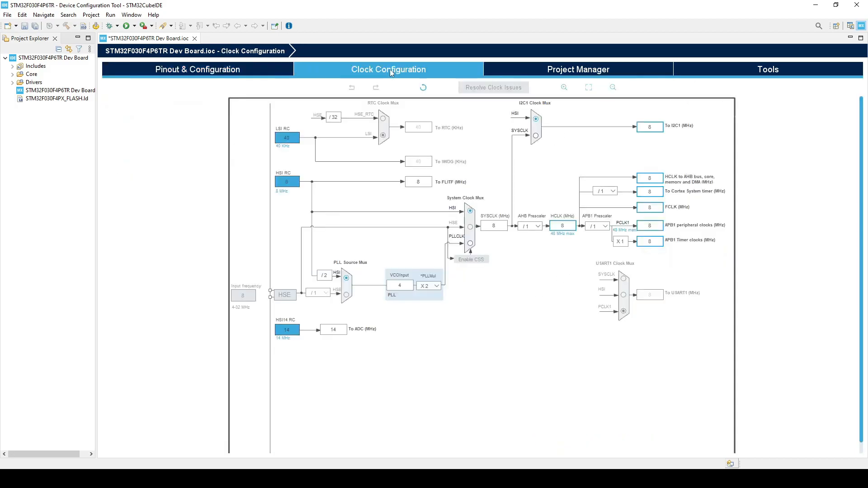
left_click(551, 78)
left_click(760, 75)
left_click(422, 76)
left_click(582, 71)
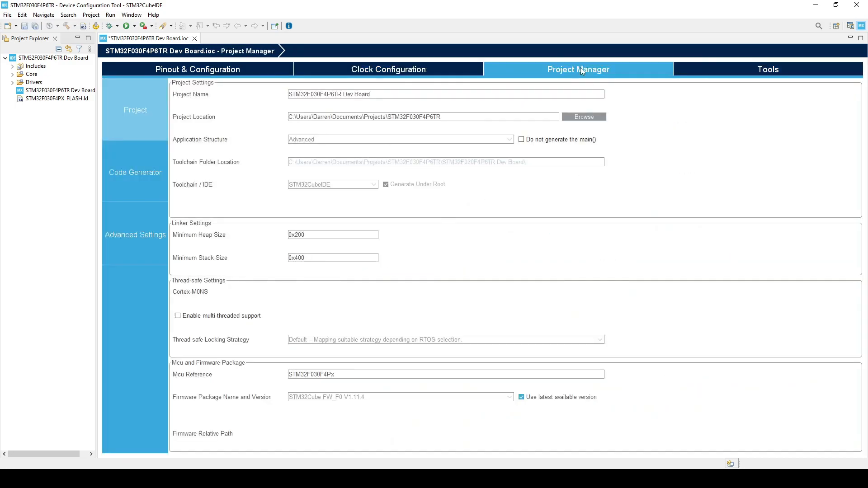
left_click(774, 71)
Try PLLCLK as the system clock source in the clock configuration and return the source to HSI.
left_click(391, 71)
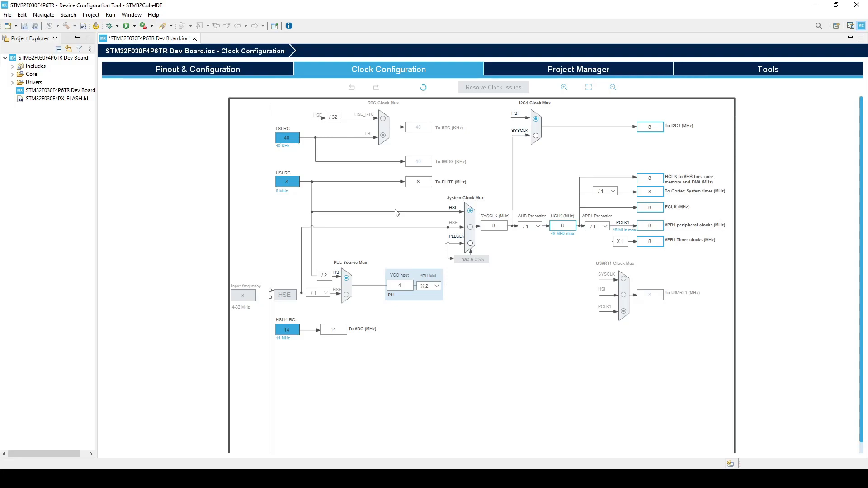
left_click(470, 243)
left_click(470, 210)
scroll(542, 271, "down", 1)
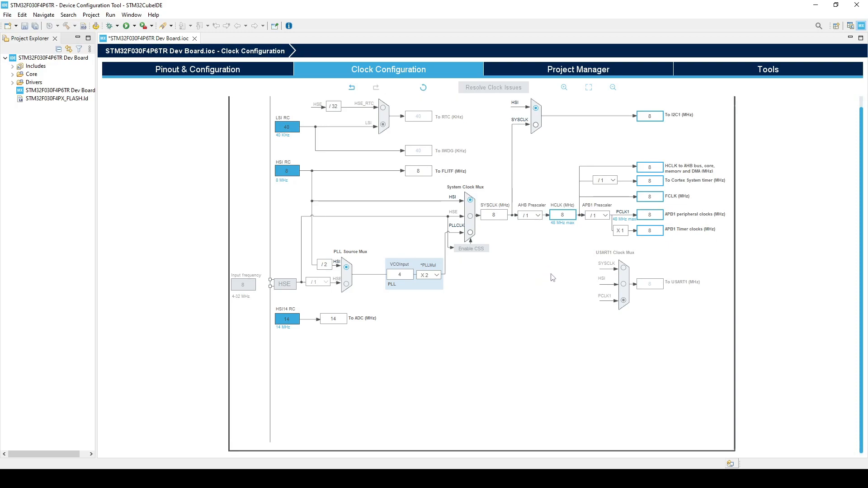
Examine the divider choices available for the AHB and APB1 prescalers in the clock diagram.
left_click(531, 216)
left_click(528, 227)
left_click(531, 216)
left_click(528, 224)
left_click(592, 216)
left_click(596, 225)
left_click(531, 215)
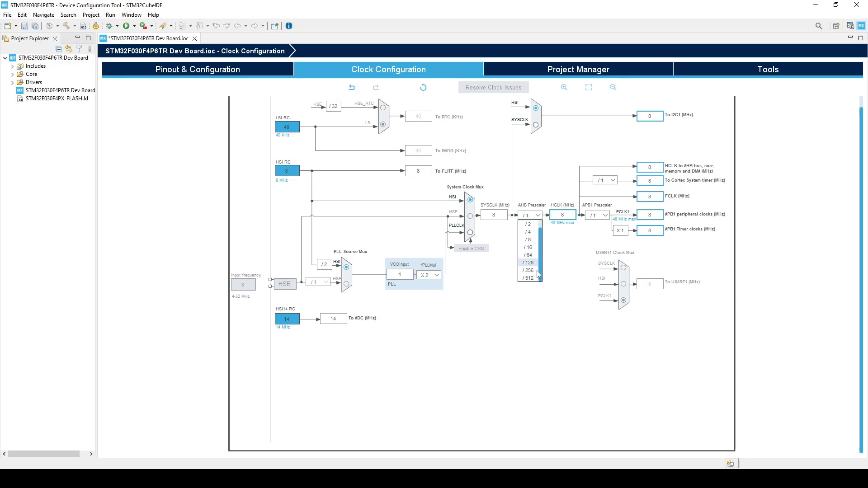
left_click(568, 291)
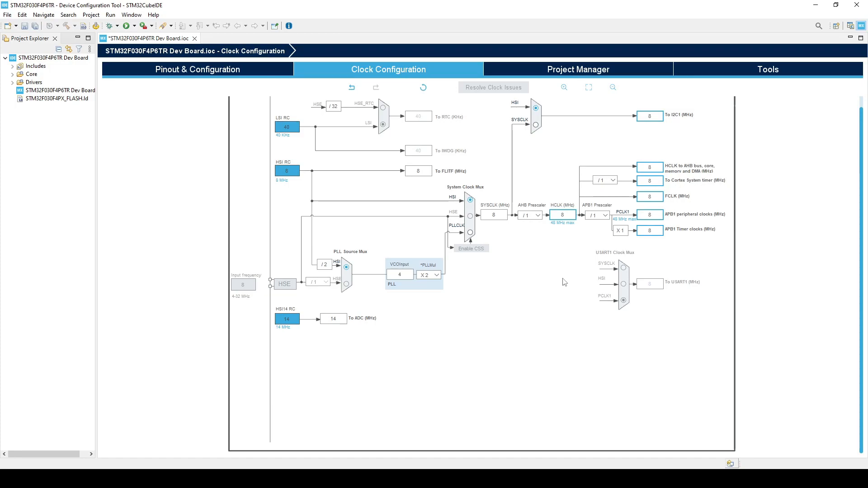
left_click(601, 217)
left_click(553, 256)
Review the project settings and the power consumption tool with its default sequence.
left_click(558, 74)
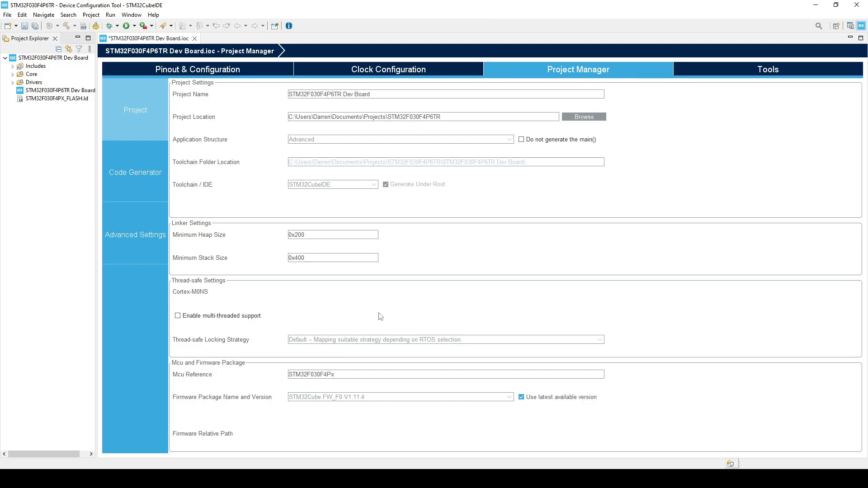
left_click(789, 72)
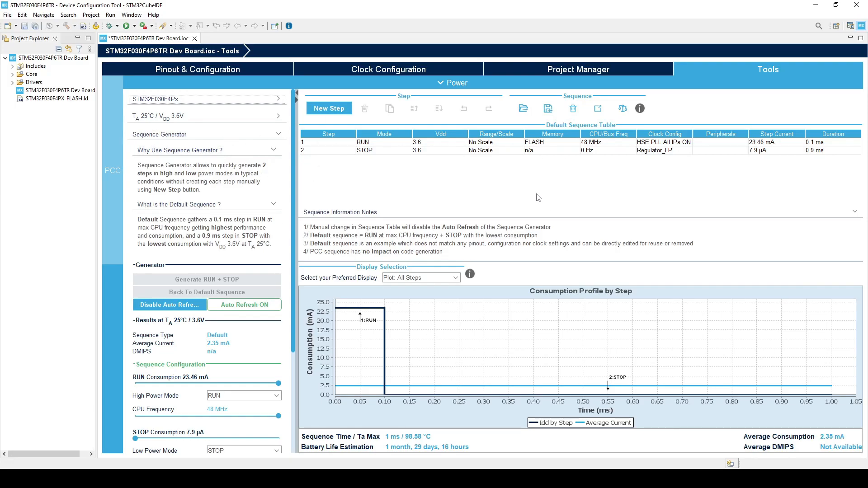
scroll(223, 271, "down", 3)
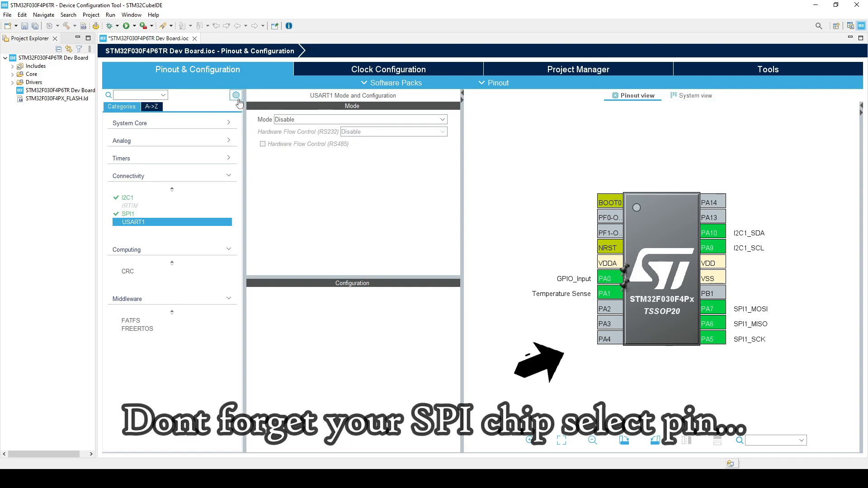
Save the pin configuration, generate the project code and switch to the code-editing perspective.
key("ctrl+s")
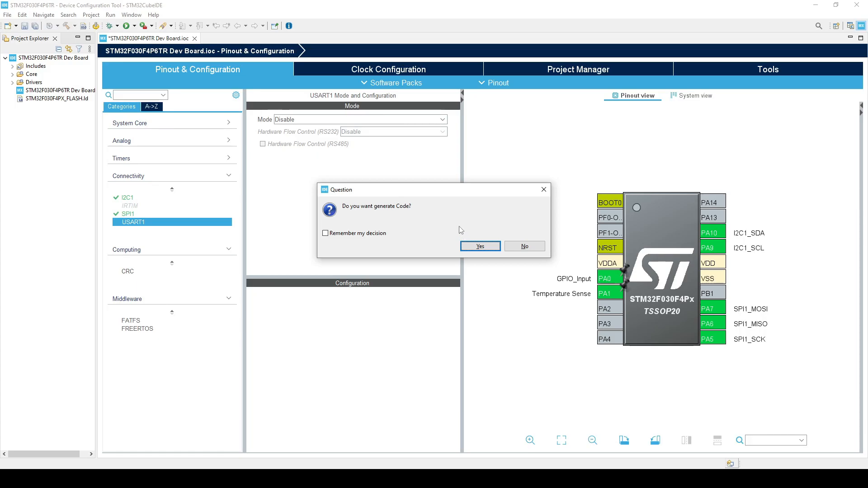
key("Return")
key("Return")
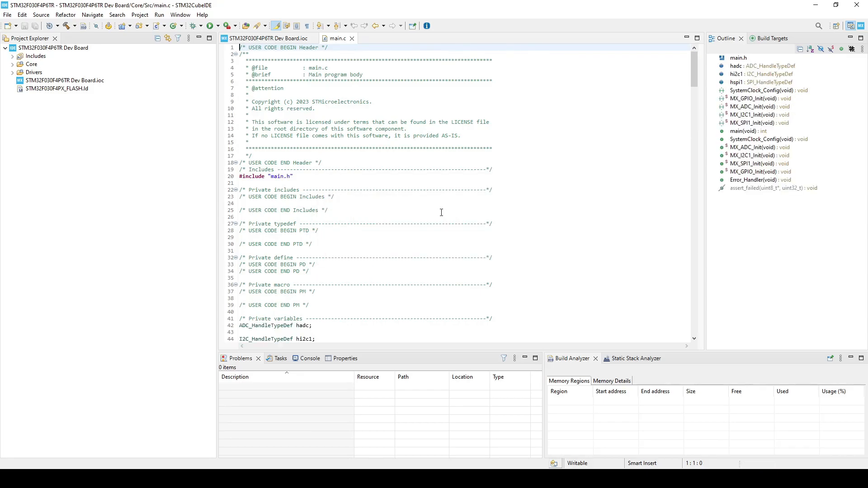
Examine the generated main.c from its header to the I2C1 initialization, and the project's Core and Drivers folders with the Inc and Src files.
scroll(413, 201, "down", 8)
scroll(413, 202, "down", 4)
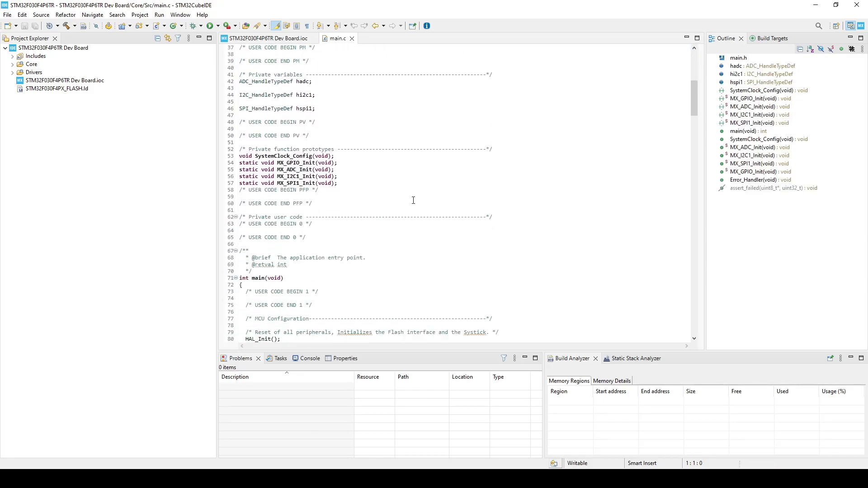
left_click_drag(694, 90, 669, 222)
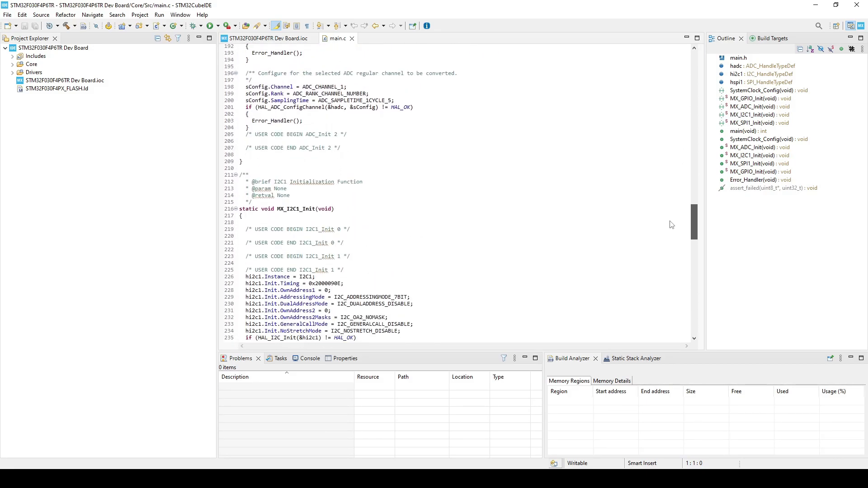
left_click(12, 64)
left_click(12, 97)
left_click(20, 73)
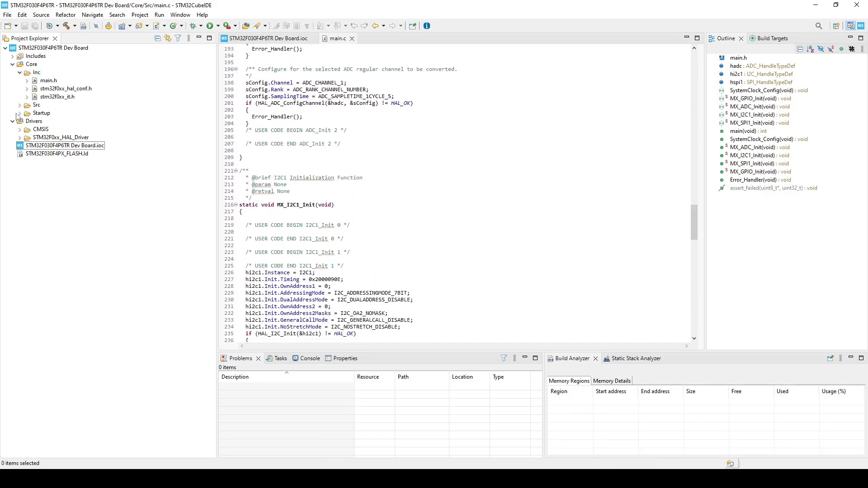
left_click(20, 105)
scroll(326, 84, "up", 20)
scroll(327, 84, "up", 9)
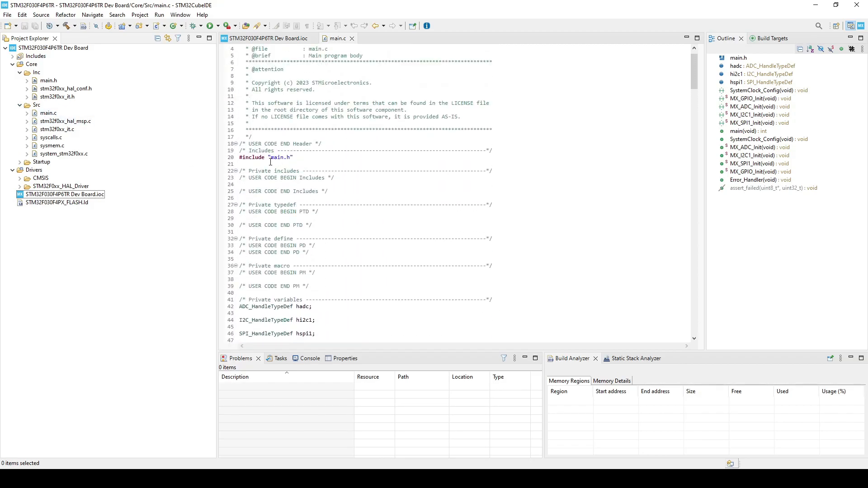
Review main.c from the private variables and function prototypes through main() and SystemClock_Config to the MX_ADC_Init function.
scroll(279, 167, "down", 9)
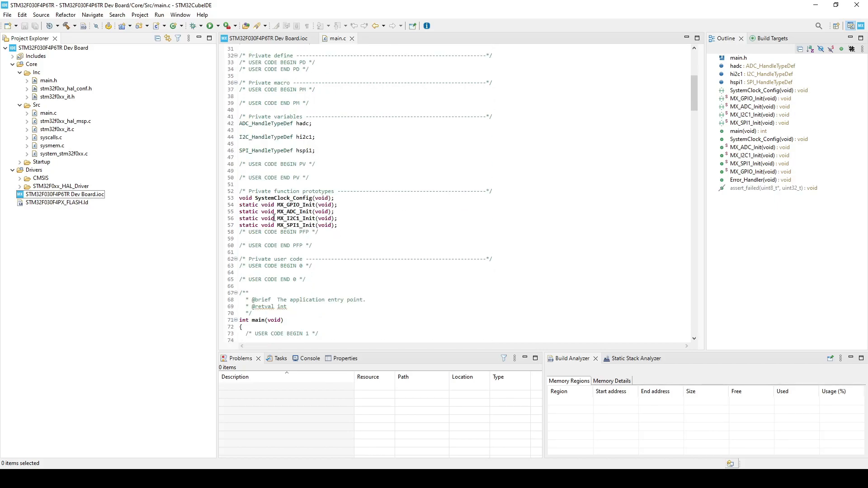
scroll(334, 222, "down", 11)
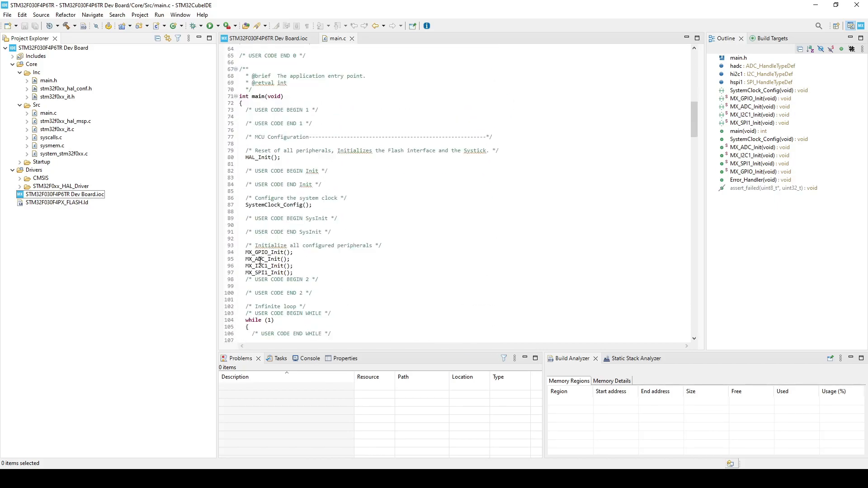
scroll(326, 279, "down", 12)
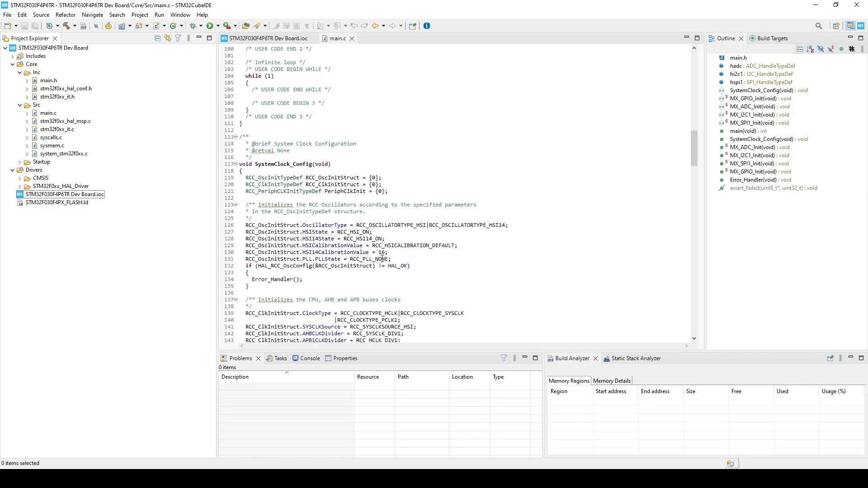
mouse_move(347, 240)
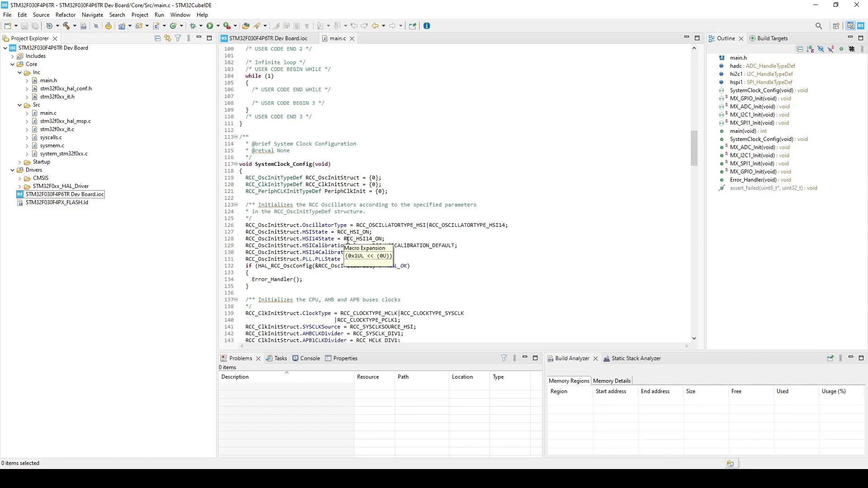
scroll(453, 203, "down", 18)
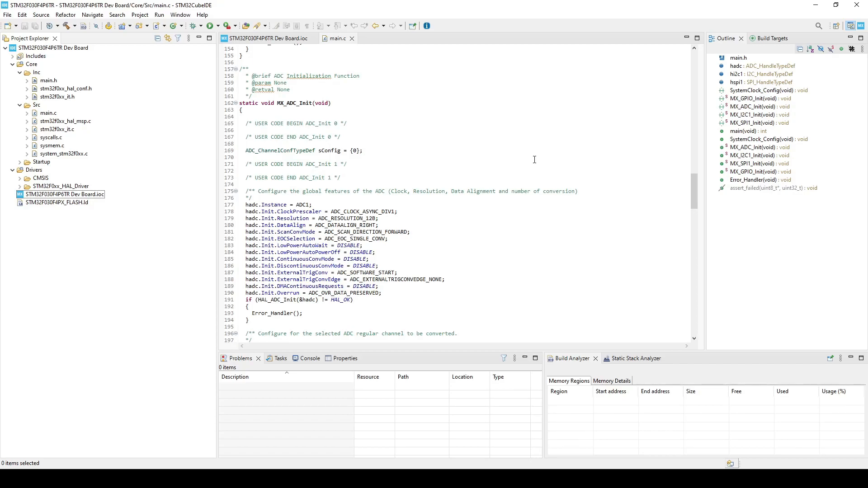
scroll(534, 159, "up", 20)
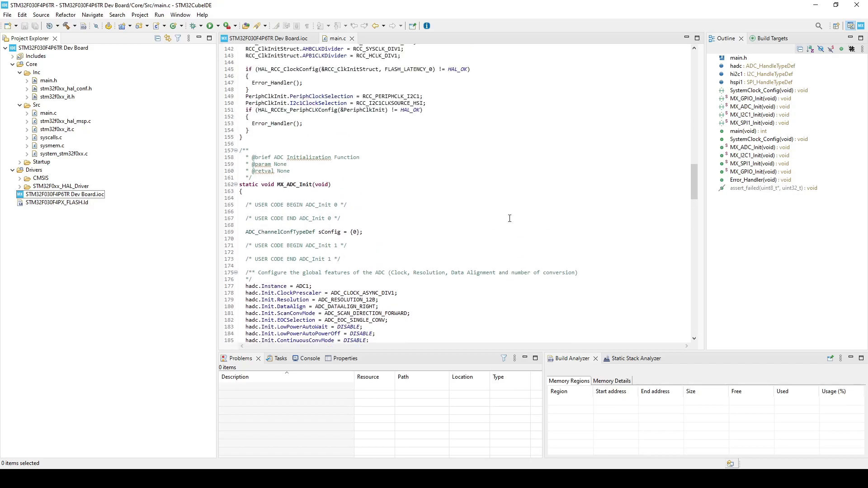